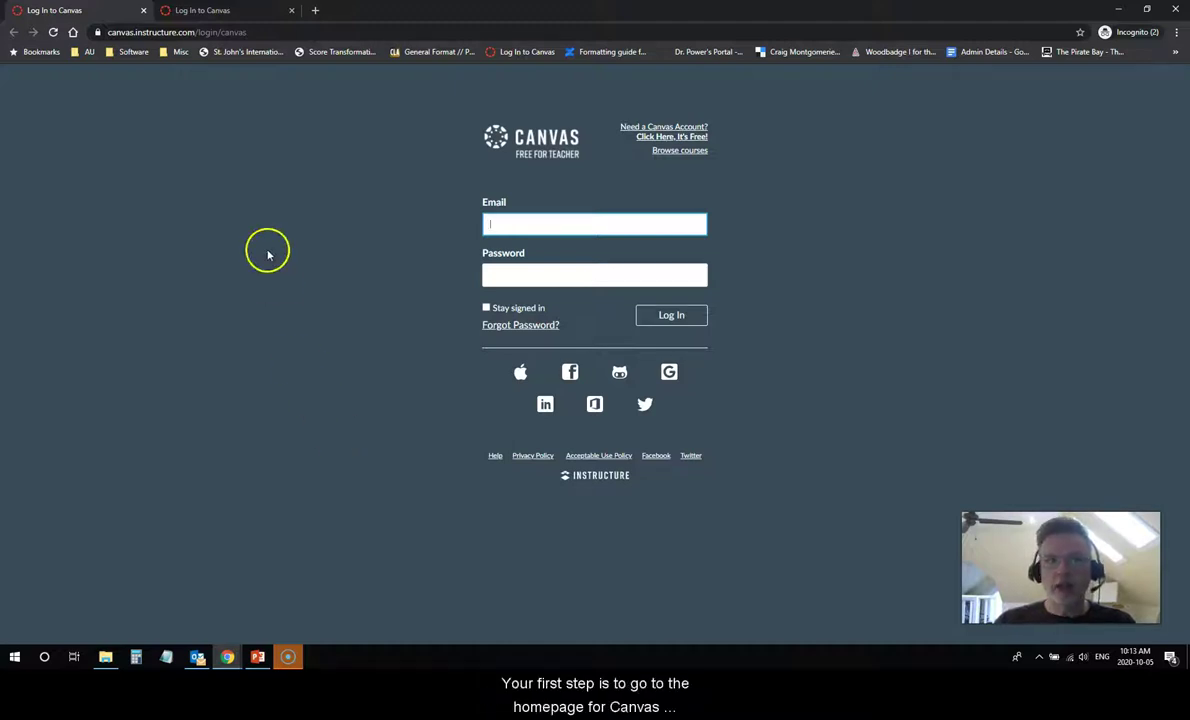
Highlight the Canvas login page's web address, then deselect it.
{"action": "left_click", "coordinate": [266, 31]}
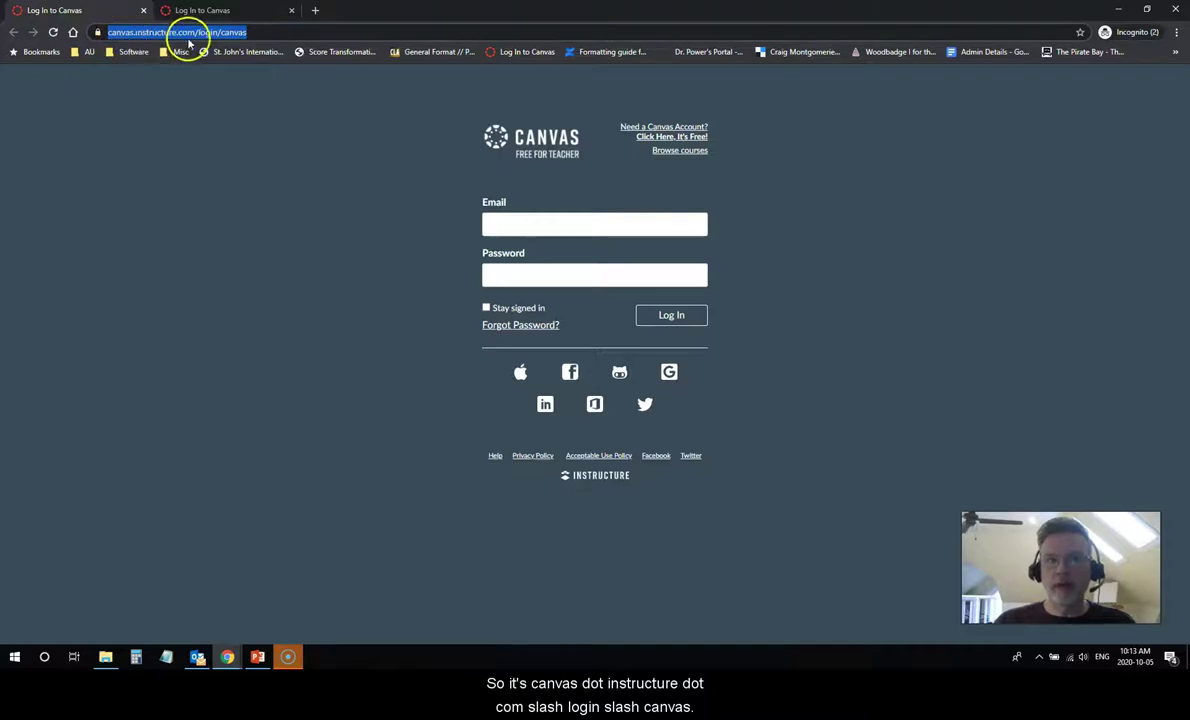
{"action": "left_click", "coordinate": [338, 330]}
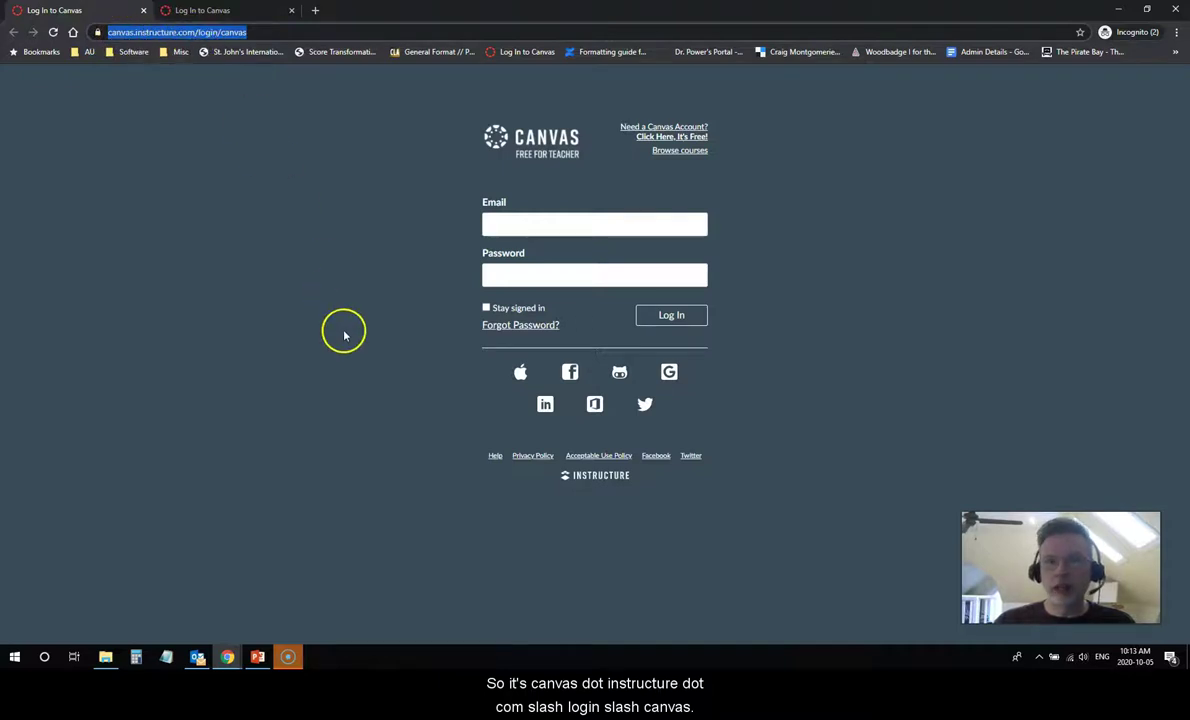
{"action": "left_click", "coordinate": [285, 328]}
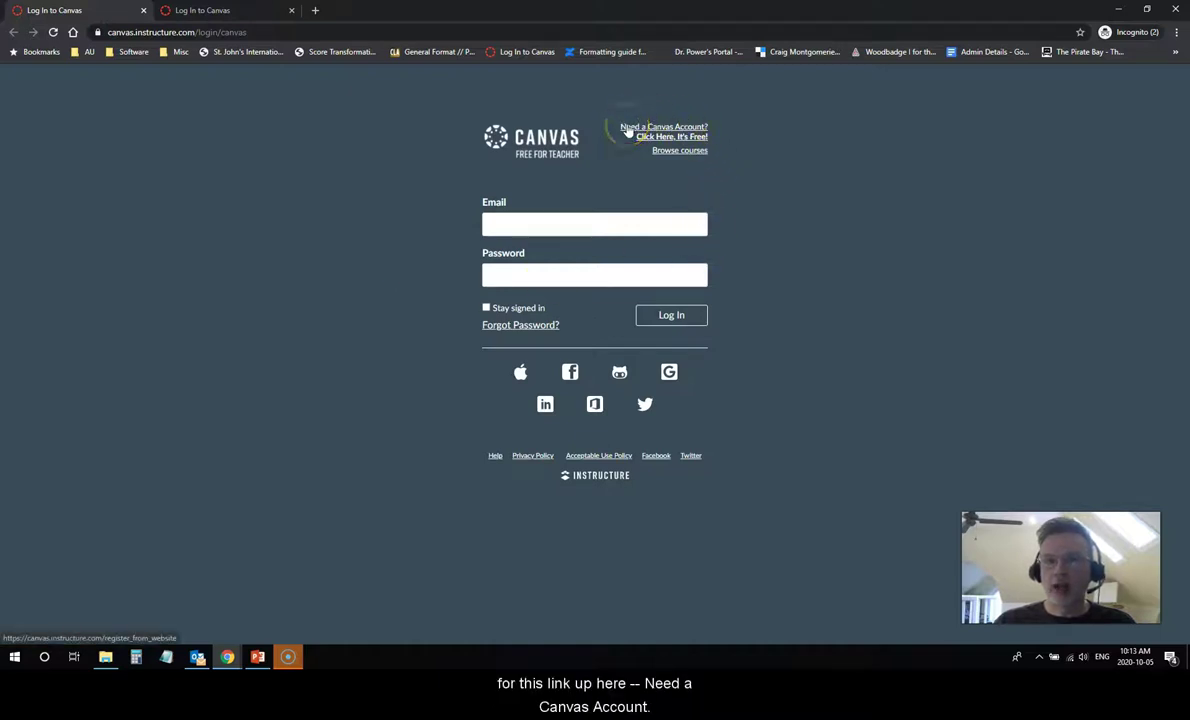
Follow the free-account link as a teacher to reach the Free Canvas Account form.
{"action": "left_click", "coordinate": [627, 131]}
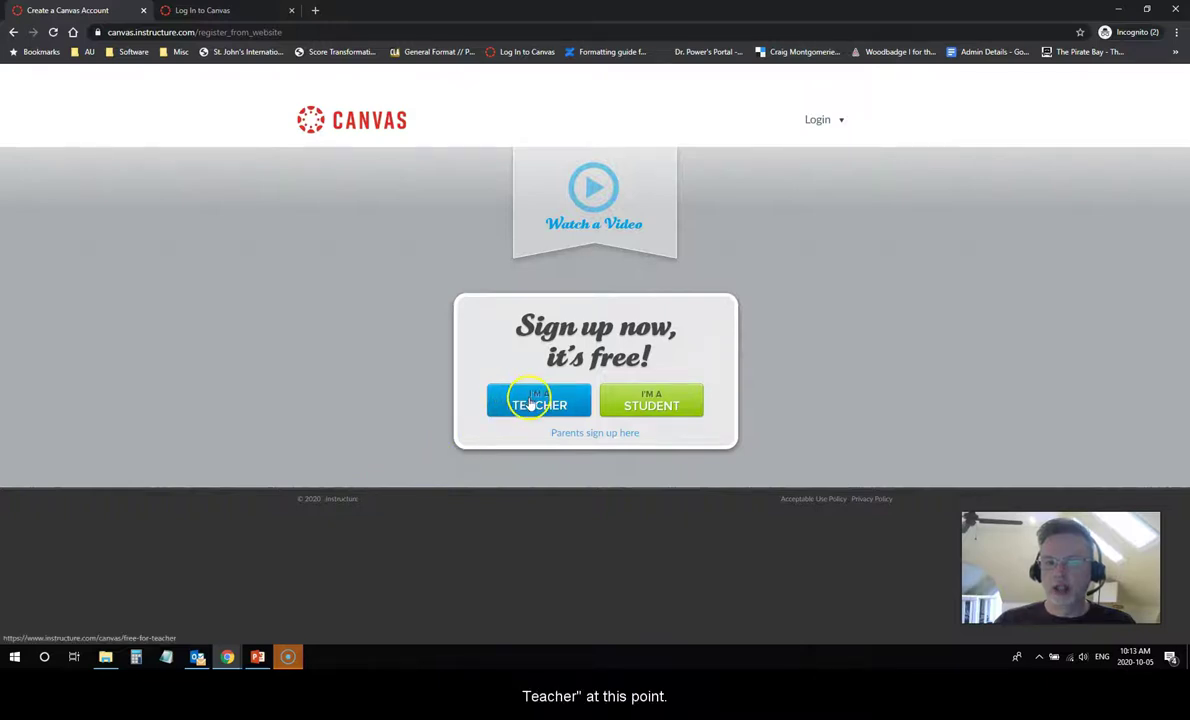
{"action": "left_click", "coordinate": [531, 404]}
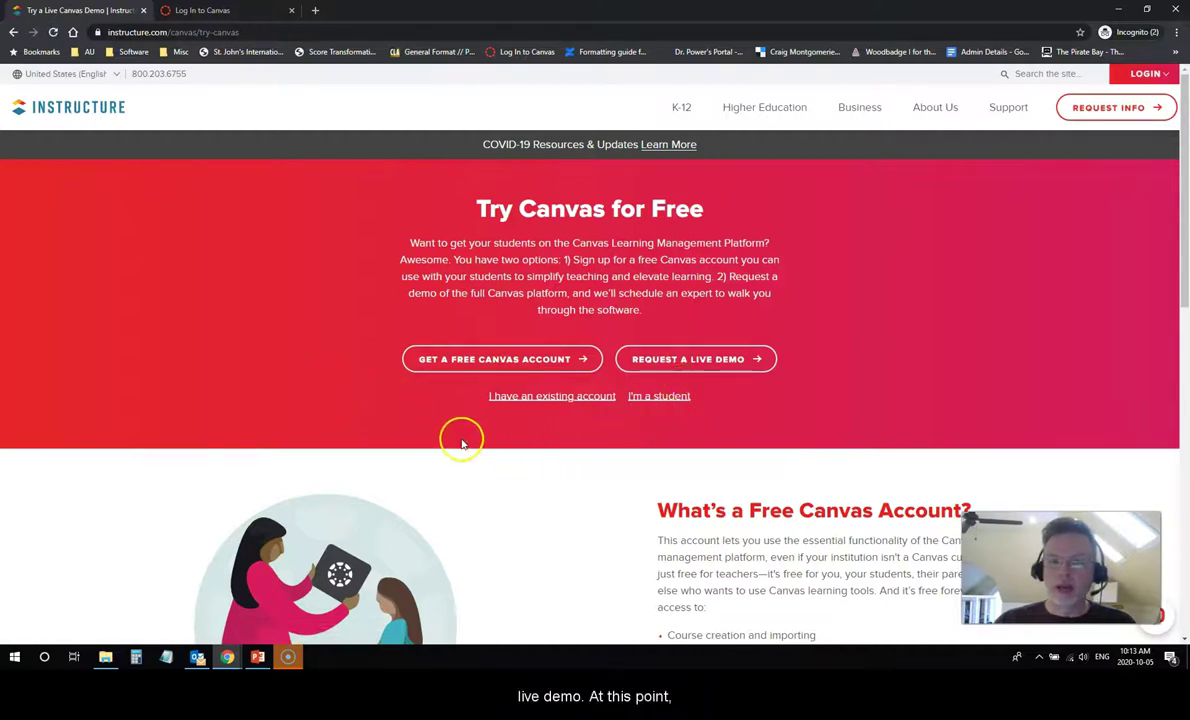
{"action": "left_click", "coordinate": [490, 362]}
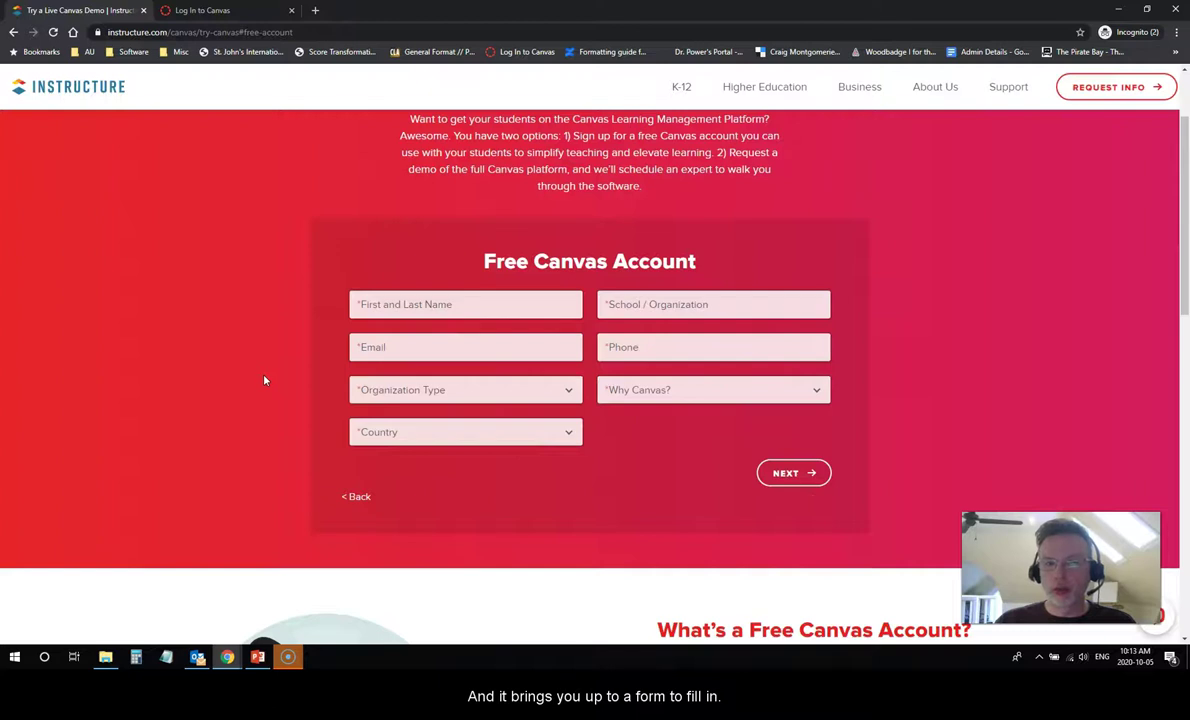
Enter the first and last name, and autofill the school, email and country fields.
{"action": "left_click", "coordinate": [421, 306]}
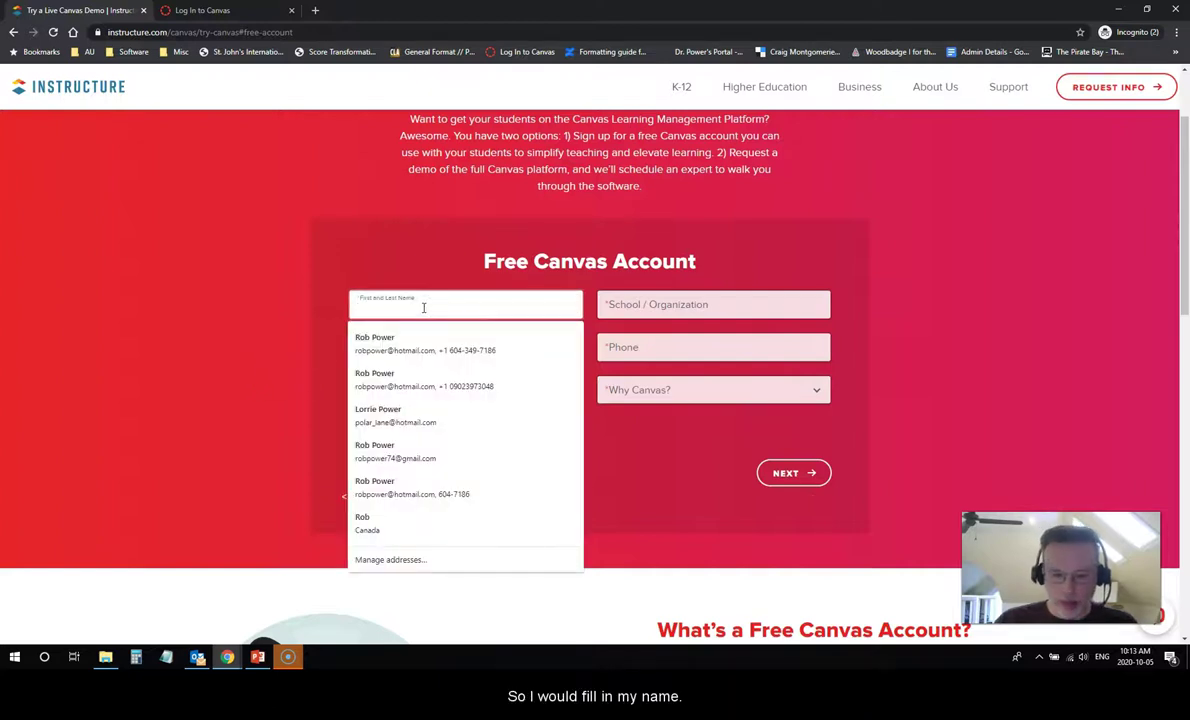
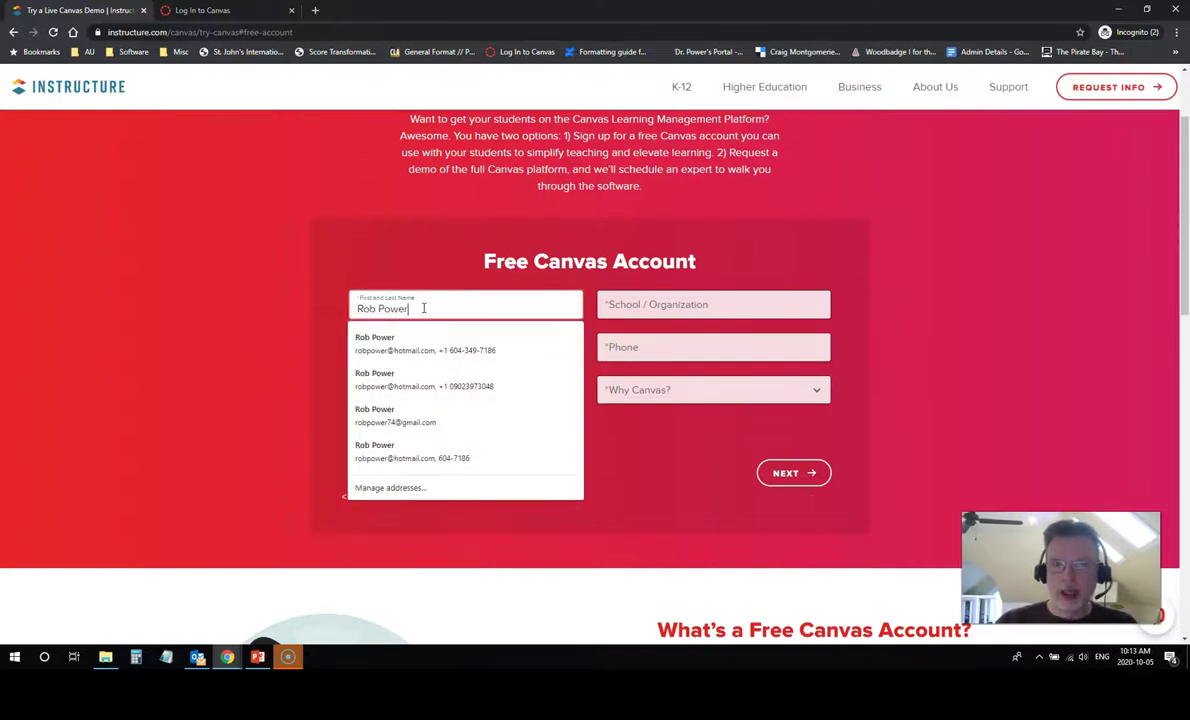
{"action": "left_click", "coordinate": [699, 313]}
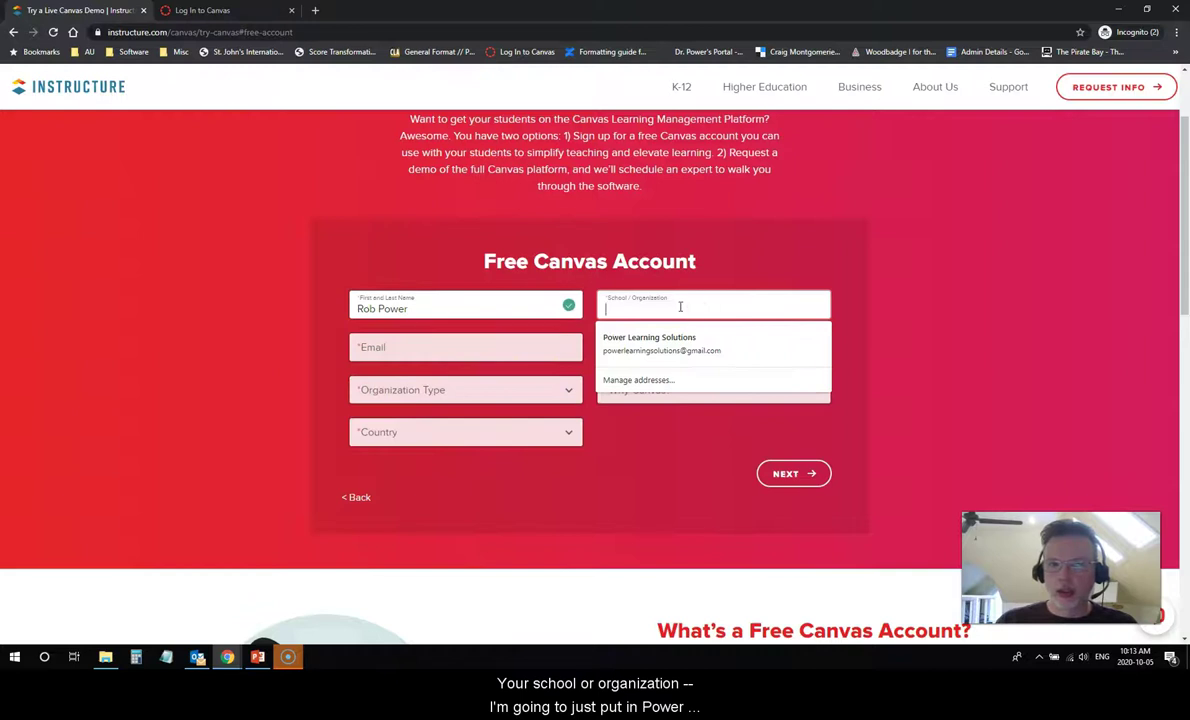
{"action": "left_click", "coordinate": [660, 338]}
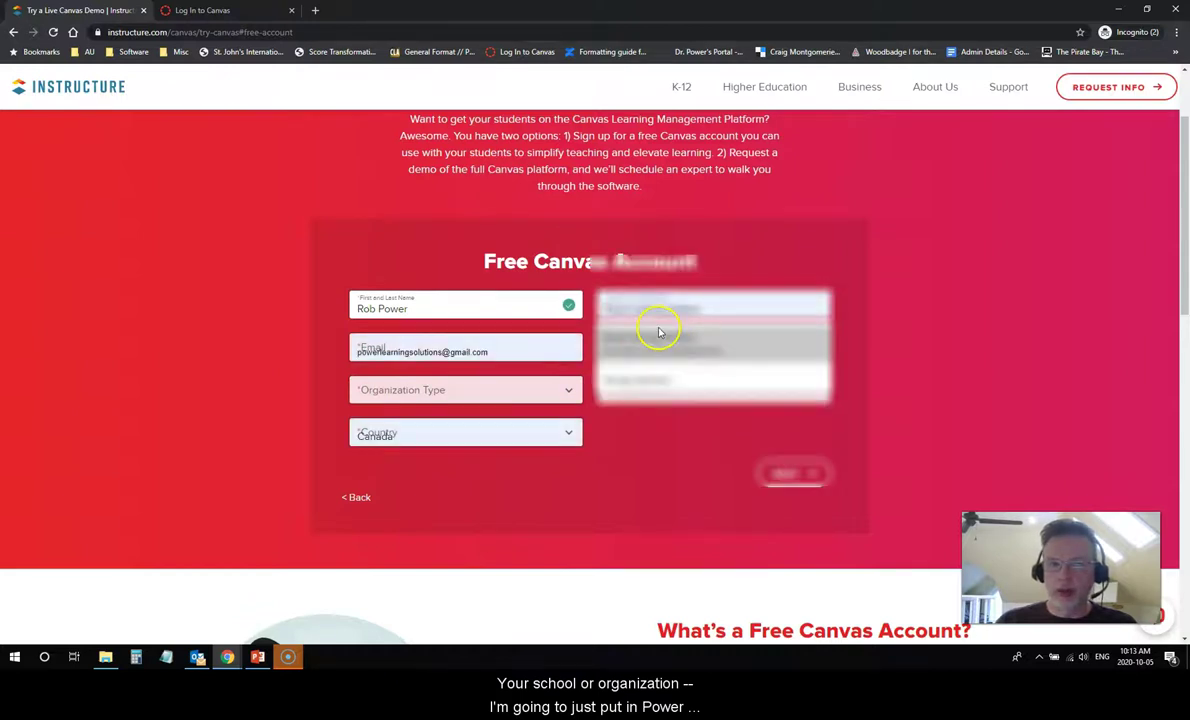
{"action": "left_click", "coordinate": [485, 352]}
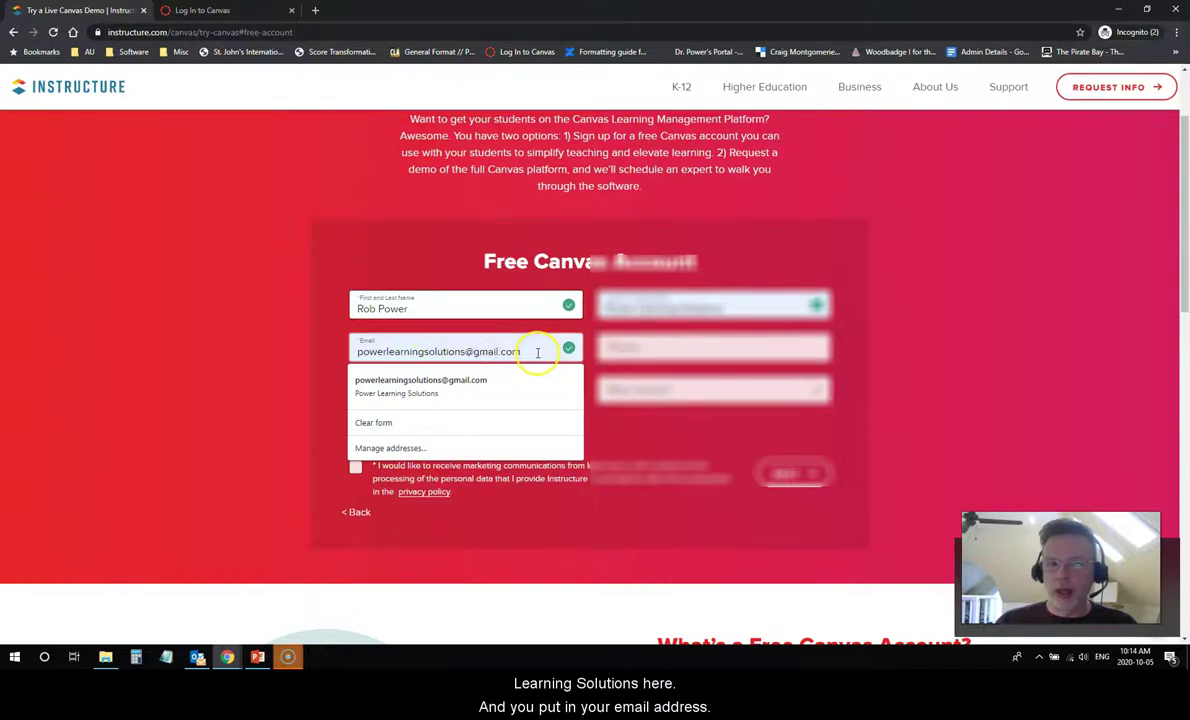
Enter the phone number and bring up the Organization Type choices.
{"action": "left_click", "coordinate": [605, 346]}
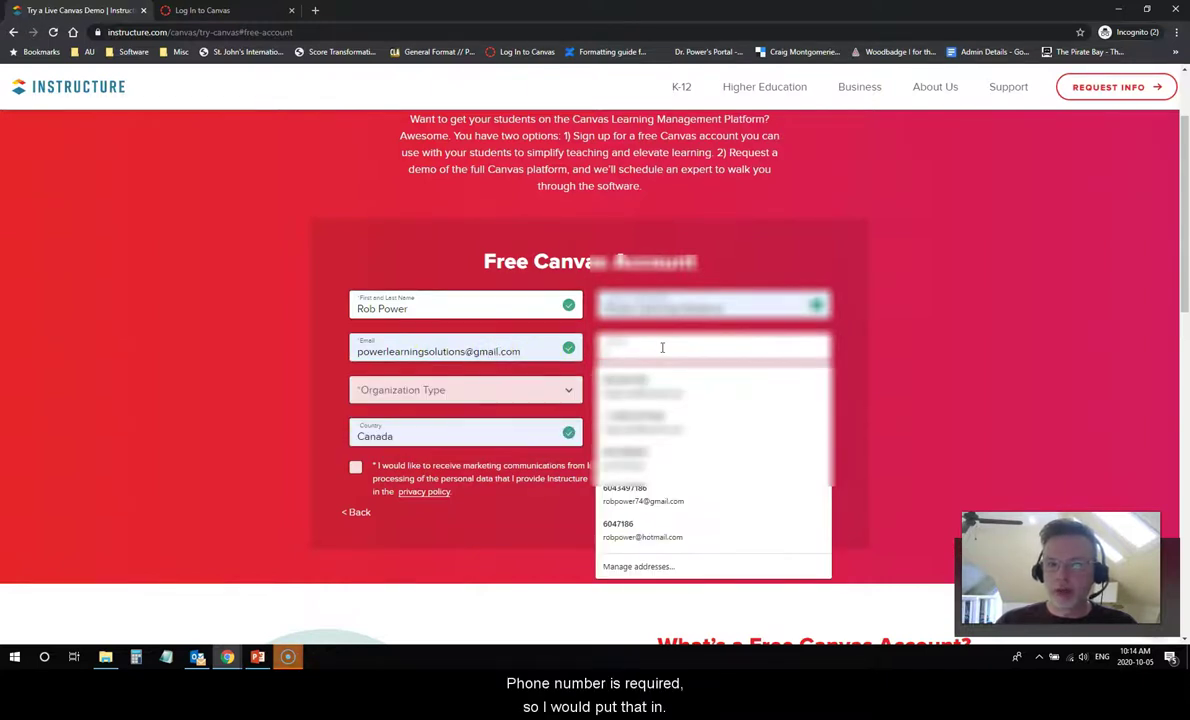
{"action": "type", "text": "6047"}
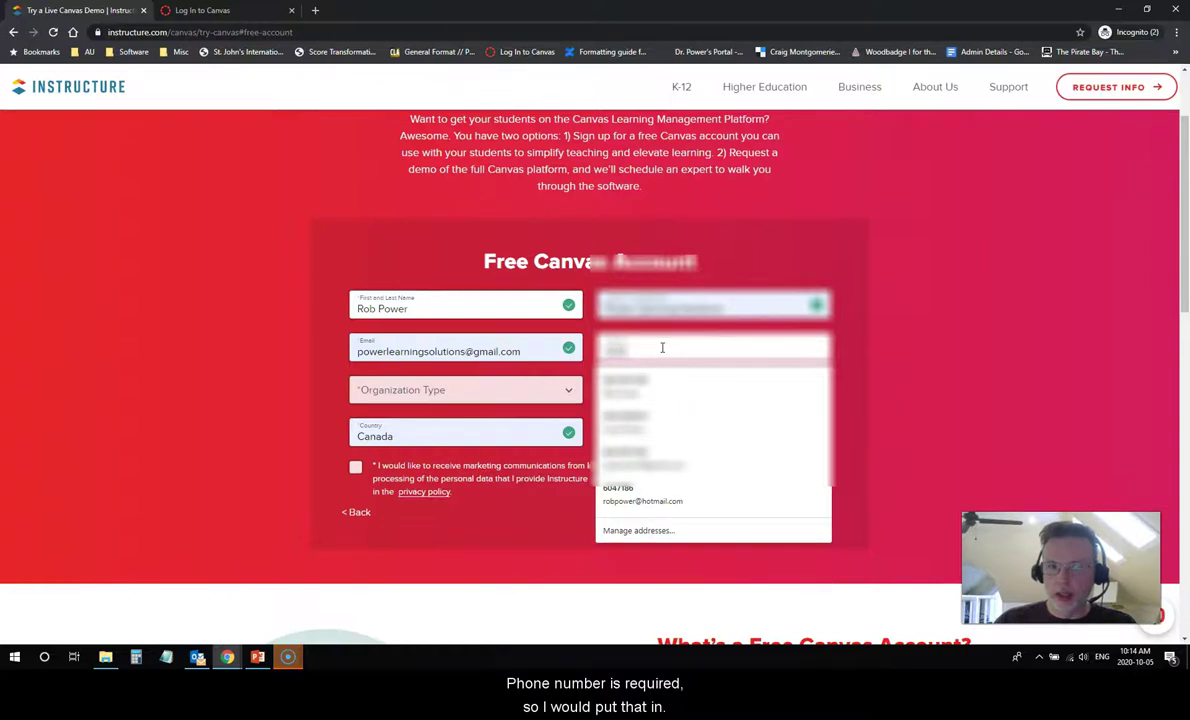
{"action": "key", "text": "BackSpace"}
{"action": "key", "text": "BackSpace"}
{"action": "key", "text": "BackSpace"}
{"action": "type", "text": "6"}
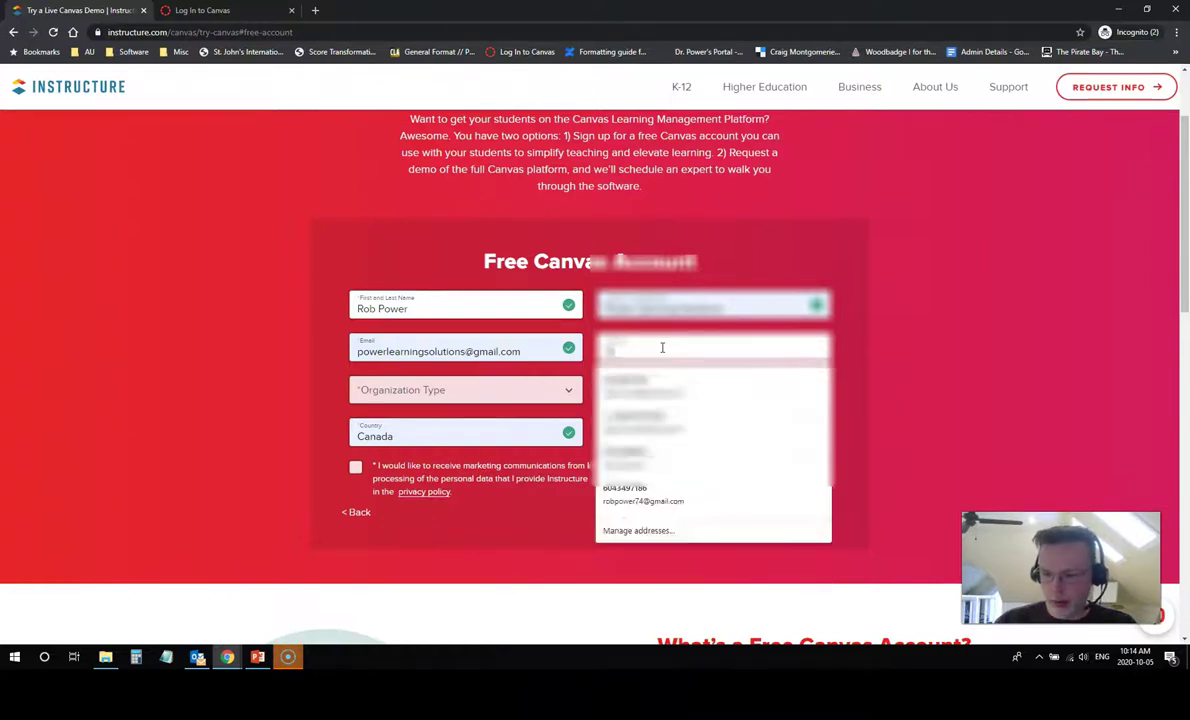
{"action": "type", "text": "0"}
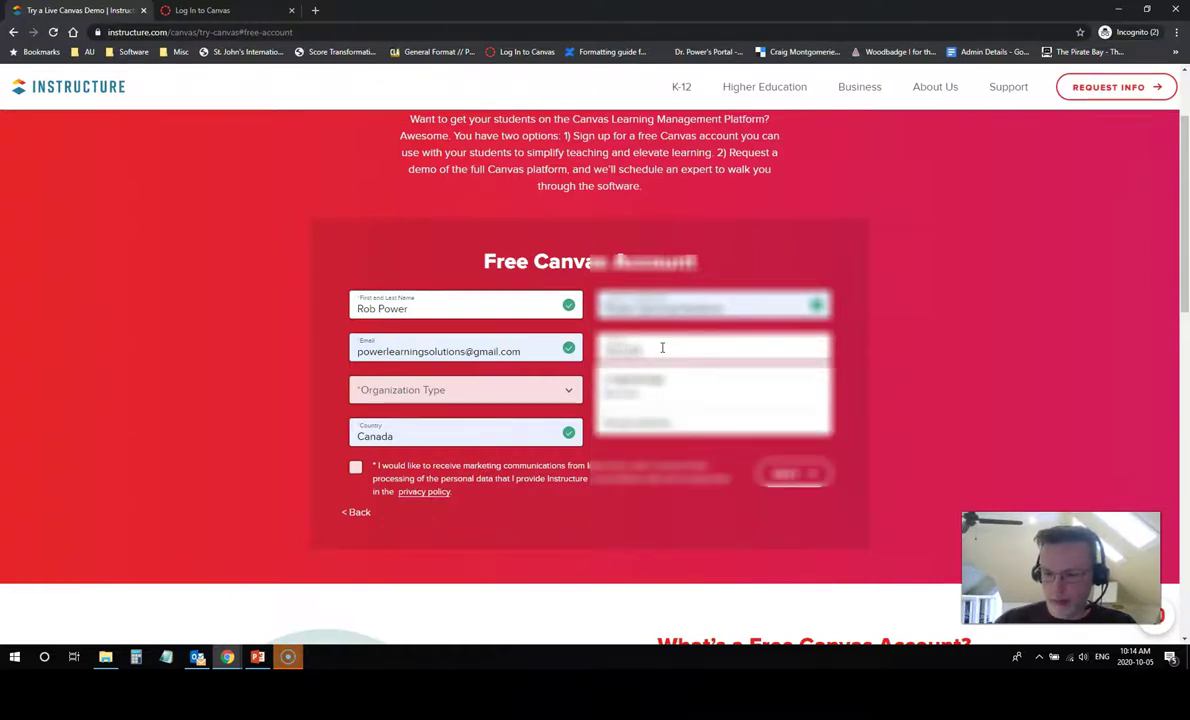
{"action": "left_click", "coordinate": [186, 375]}
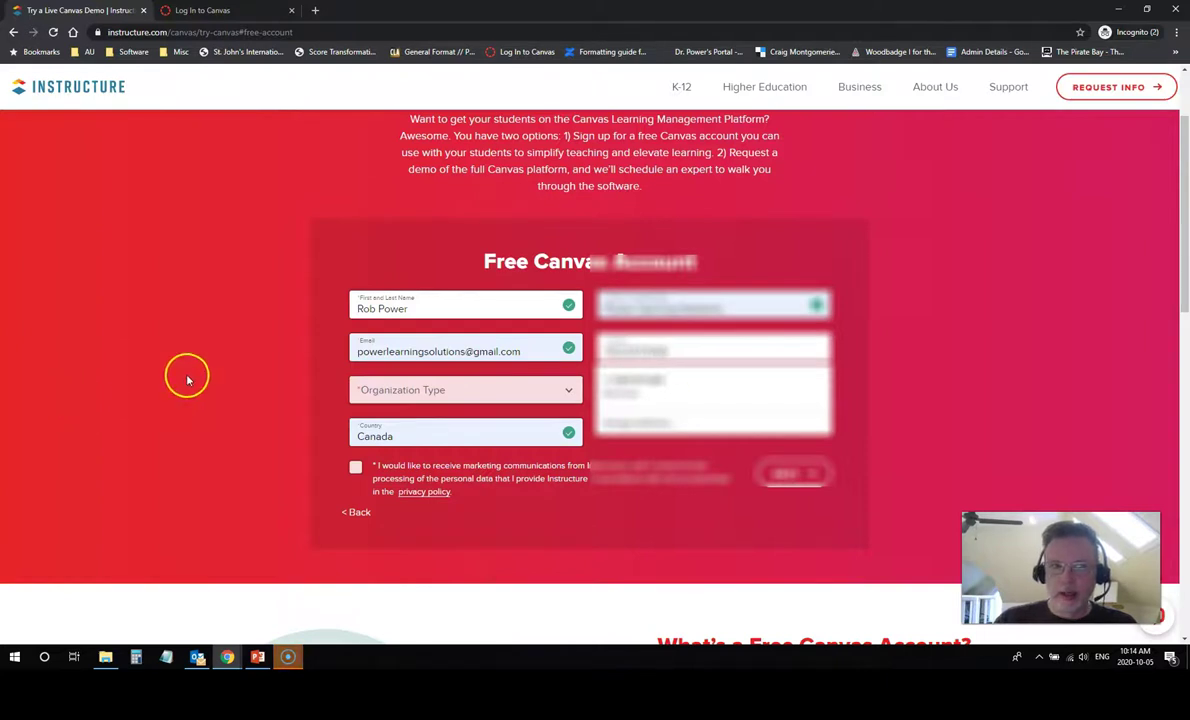
{"action": "left_click", "coordinate": [468, 386]}
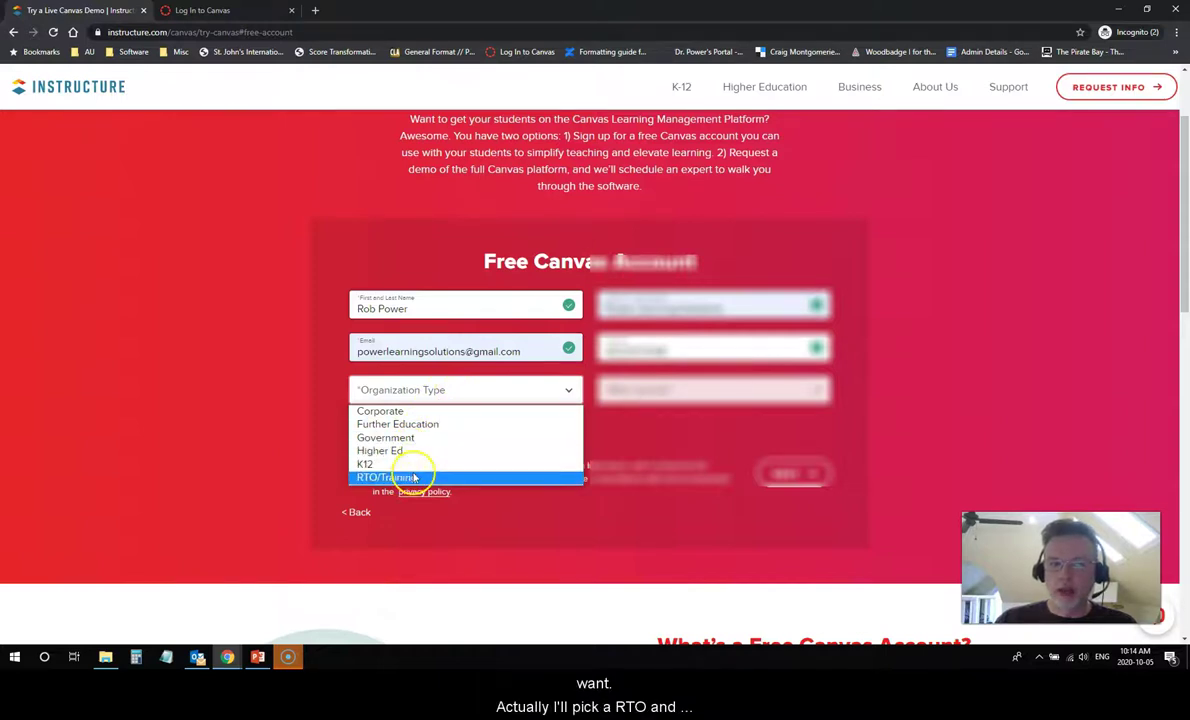
Set the organization type to RTO/Training and pick a job title.
{"action": "left_click", "coordinate": [398, 476]}
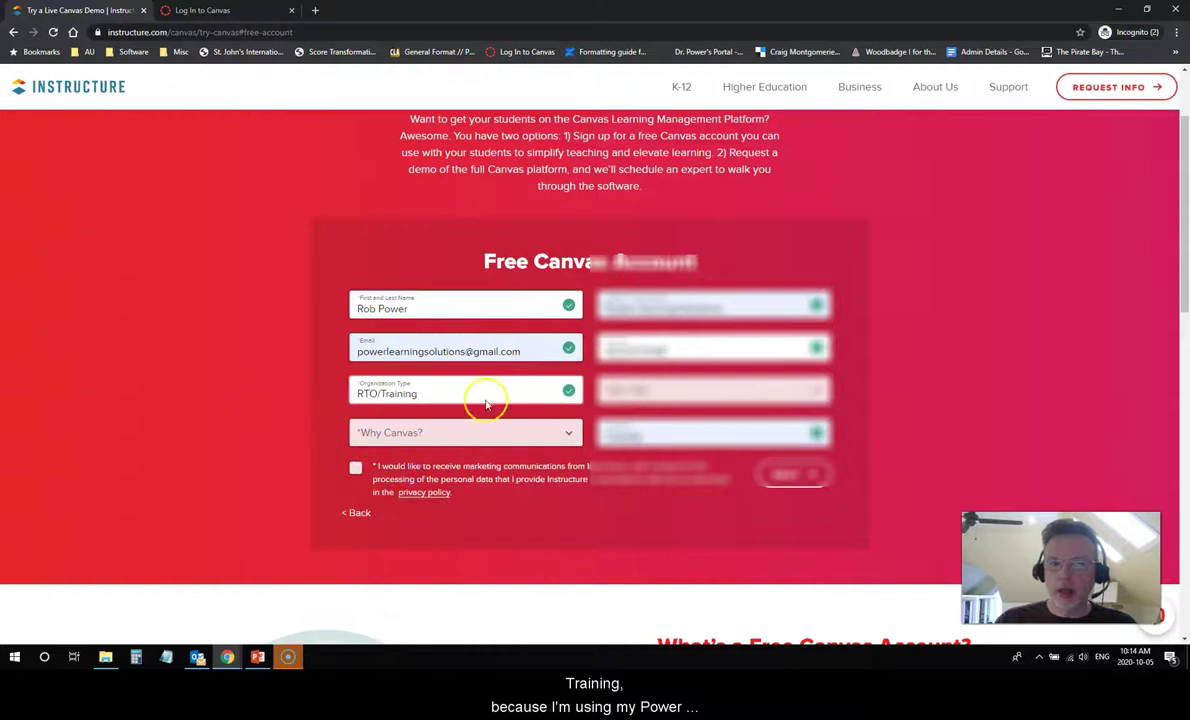
{"action": "left_click", "coordinate": [706, 390]}
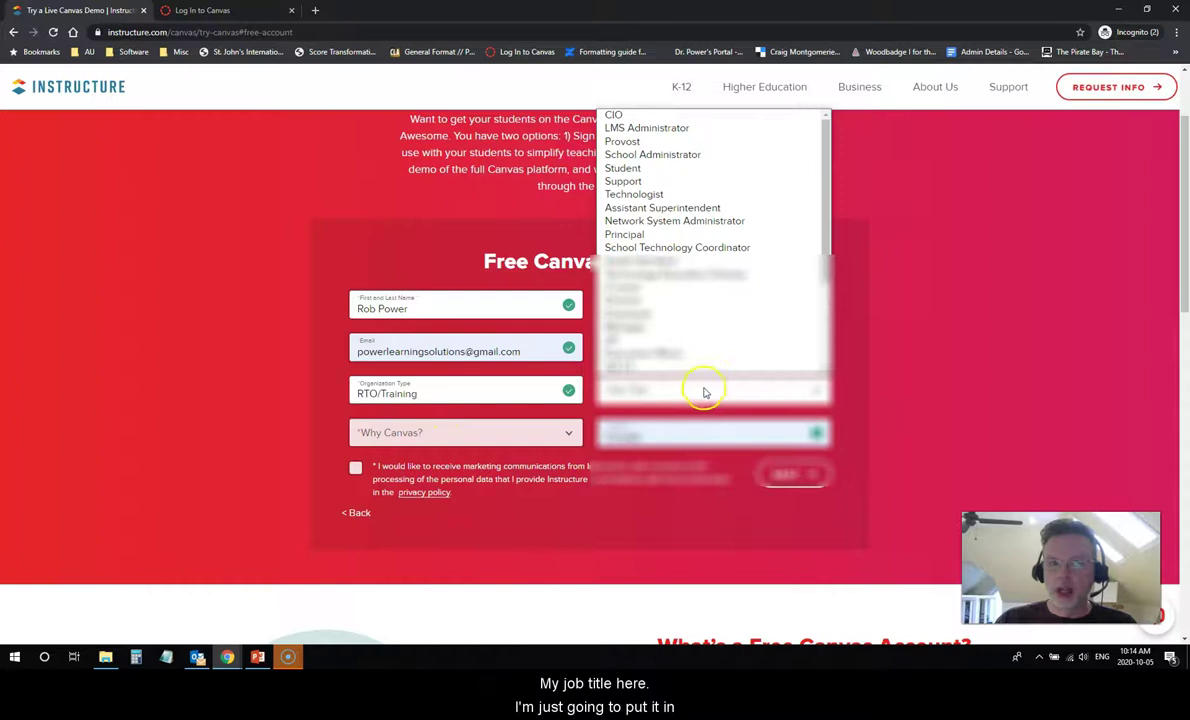
{"action": "key", "text": "Up"}
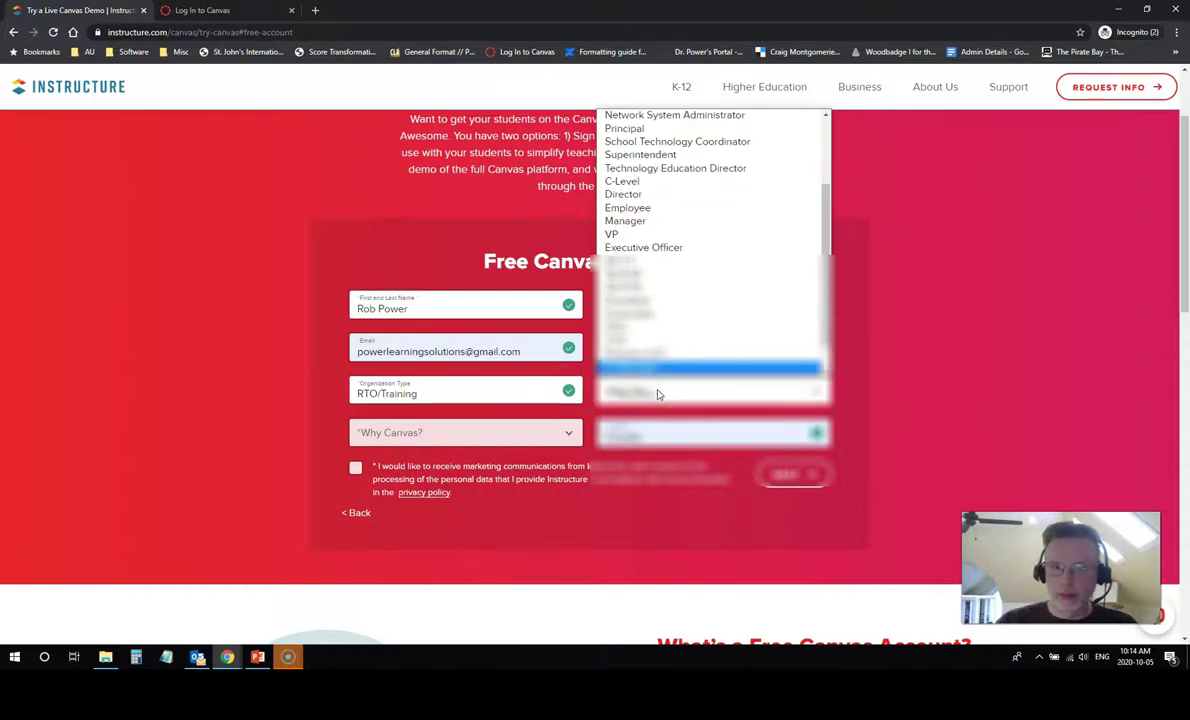
{"action": "scroll", "coordinate": [690, 239], "scroll_direction": "down", "scroll_amount": 2}
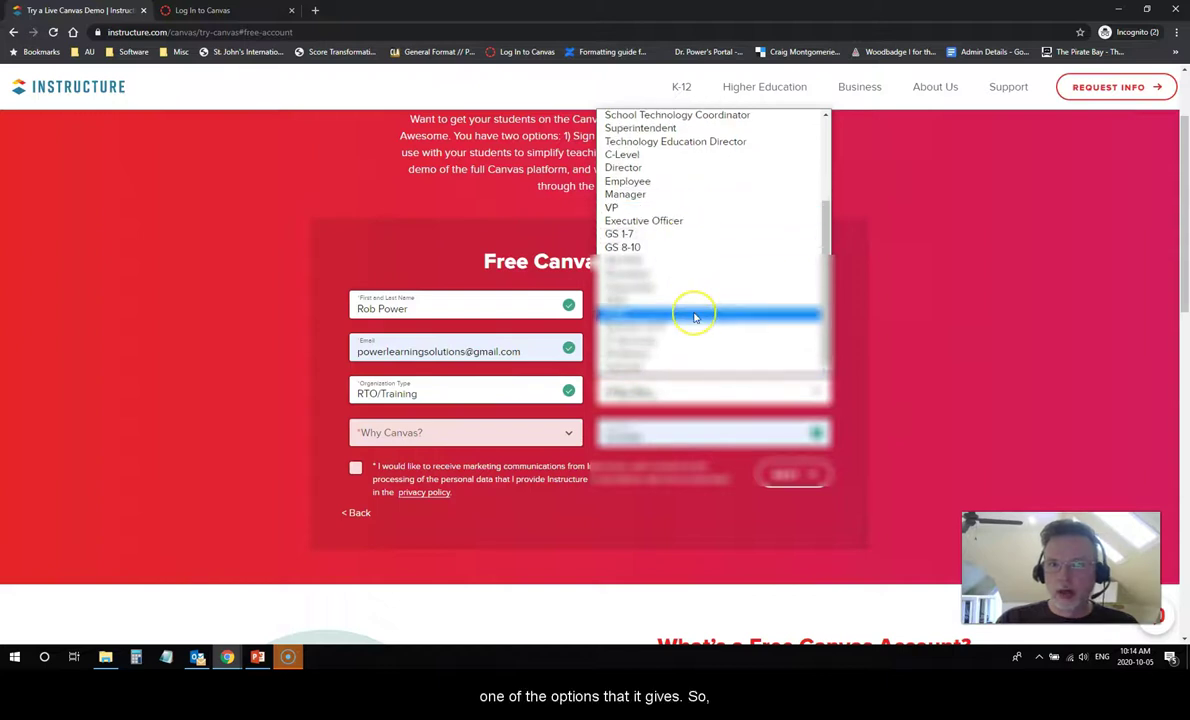
{"action": "scroll", "coordinate": [695, 317], "scroll_direction": "up", "scroll_amount": 3}
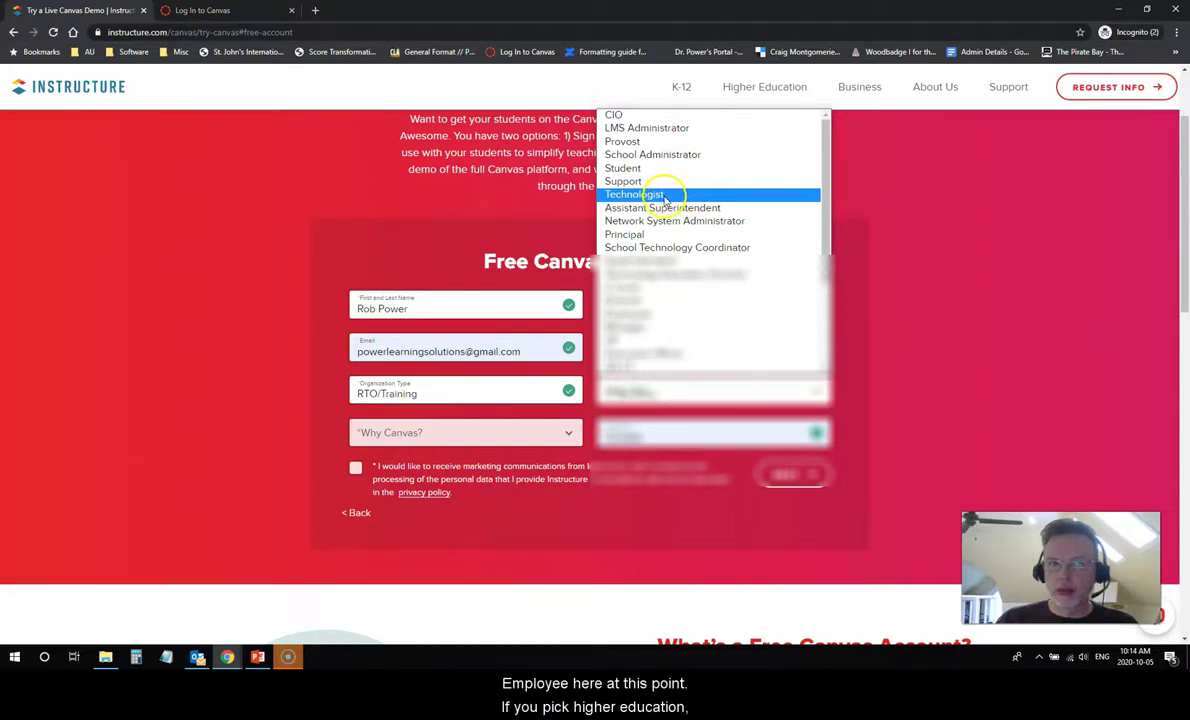
{"action": "left_click", "coordinate": [648, 316]}
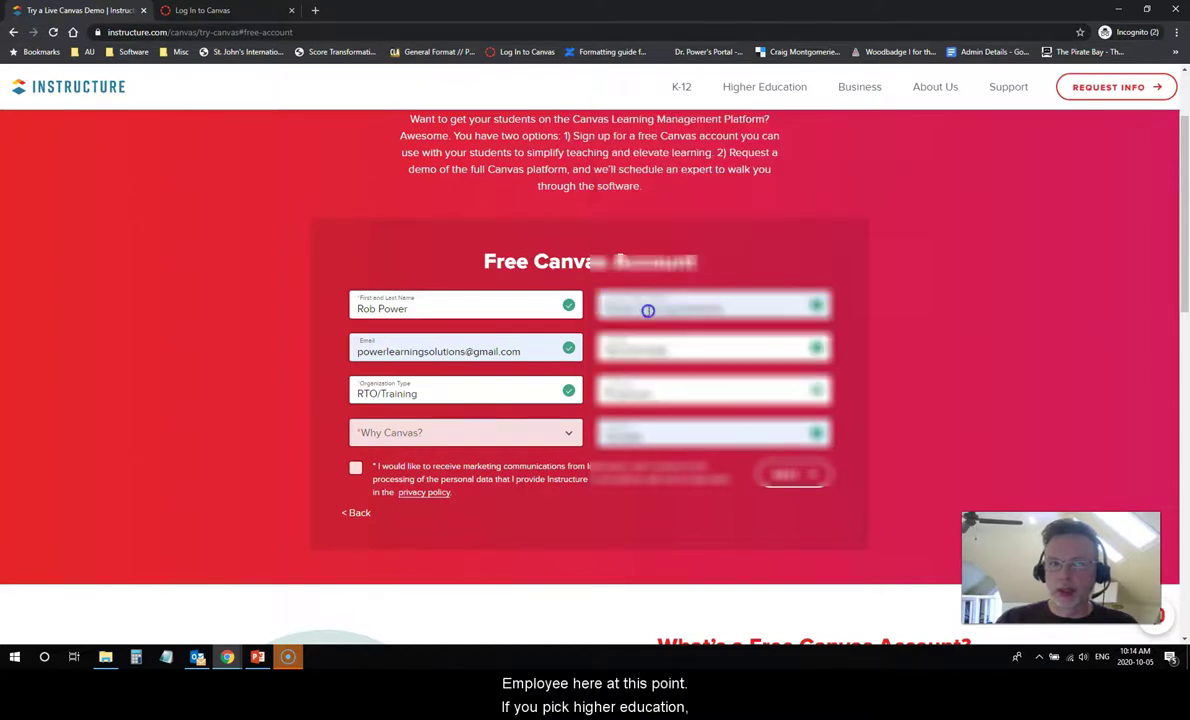
Give 'I want to teach my course on Canvas.' as the reason, keeping the current country.
{"action": "left_click", "coordinate": [500, 434]}
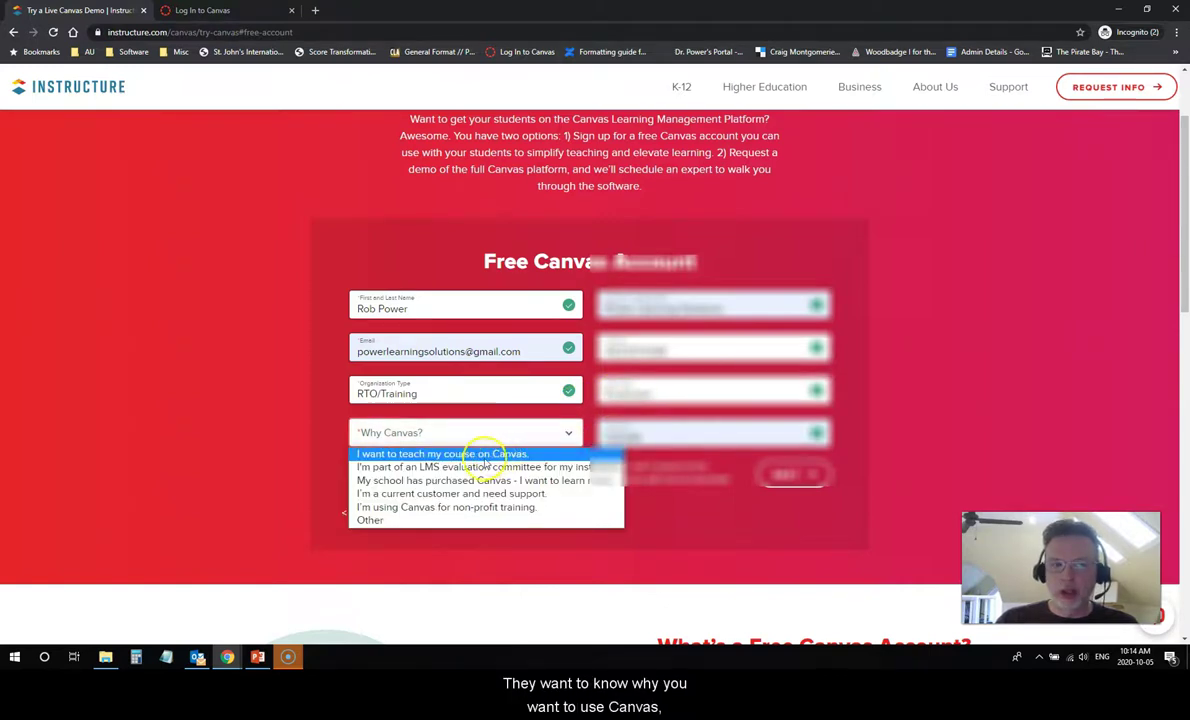
{"action": "left_click", "coordinate": [481, 458]}
{"action": "left_click", "coordinate": [678, 436]}
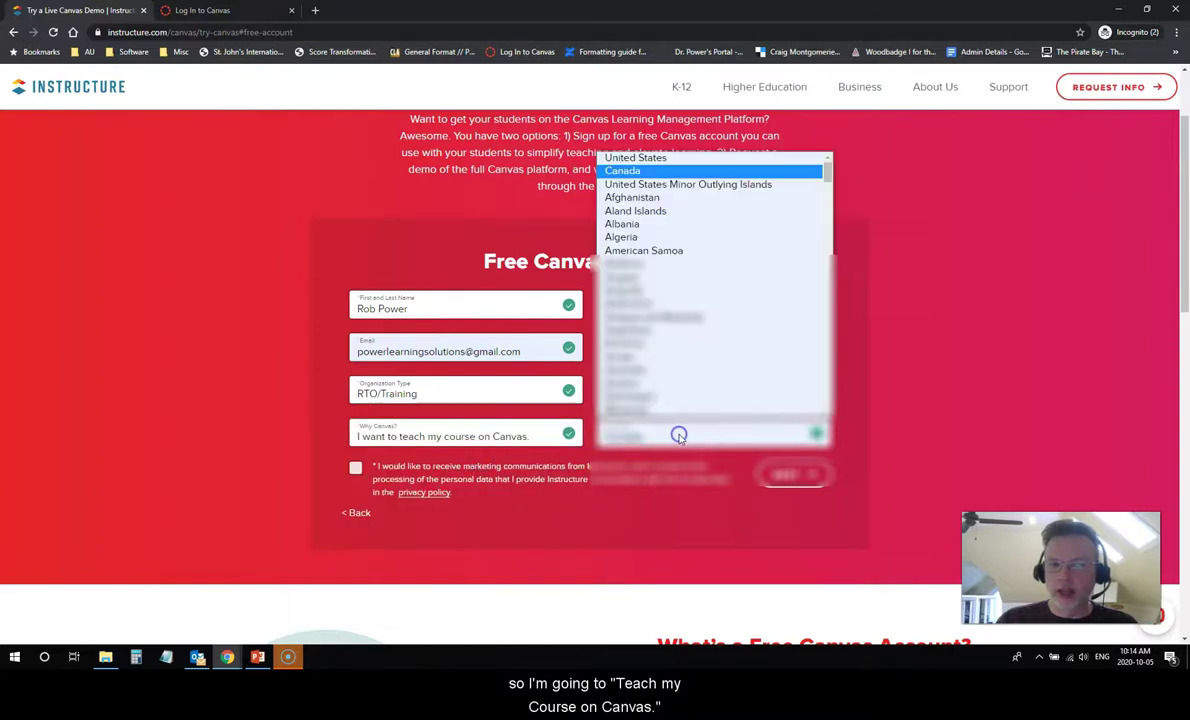
{"action": "left_click", "coordinate": [677, 436]}
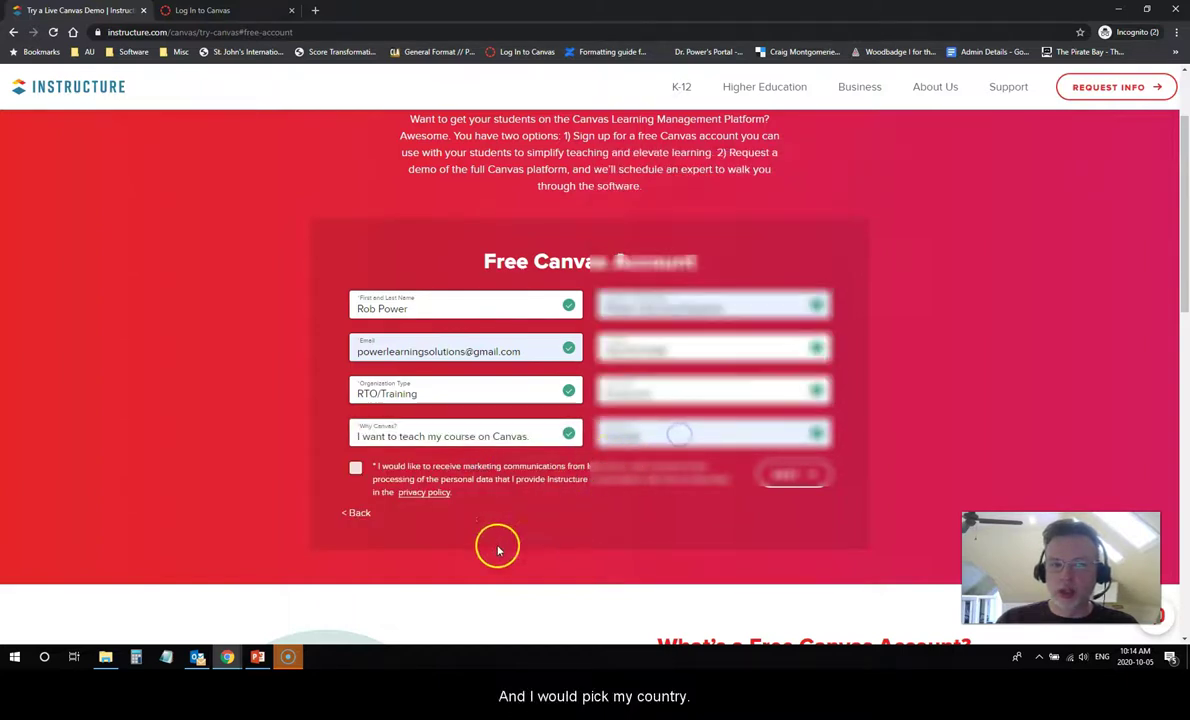
Consent to marketing communications and submit the sign-up form with Next.
{"action": "left_click", "coordinate": [355, 467]}
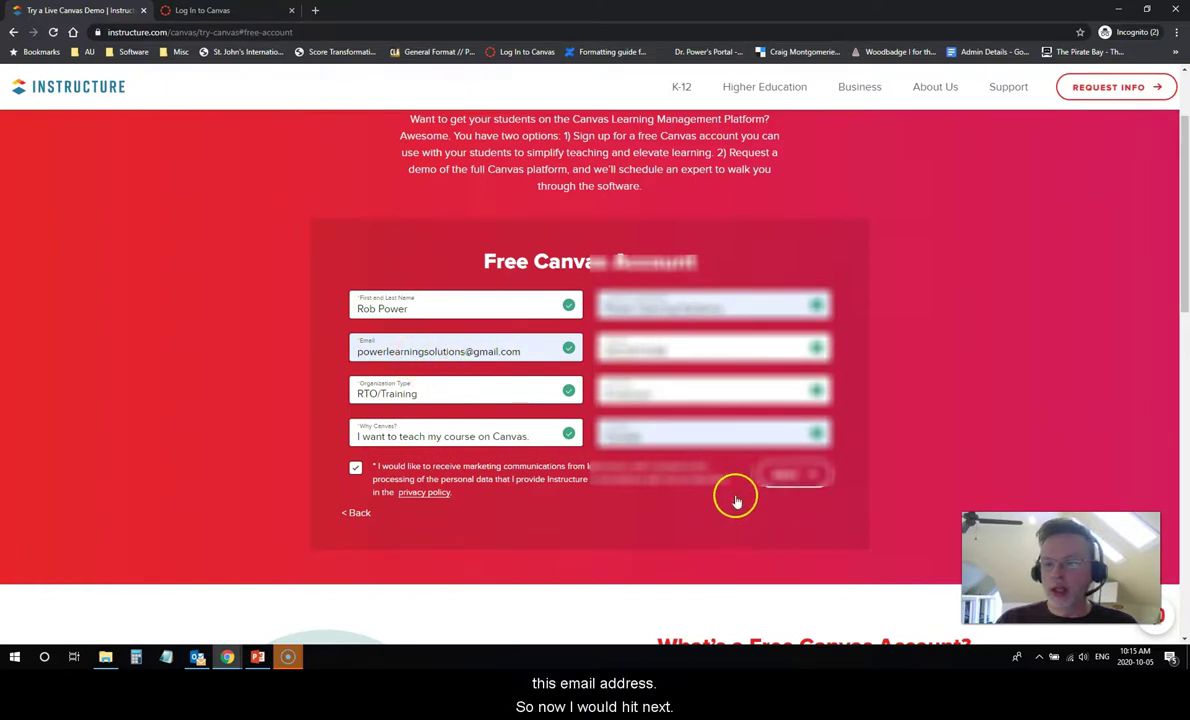
{"action": "left_click", "coordinate": [778, 478]}
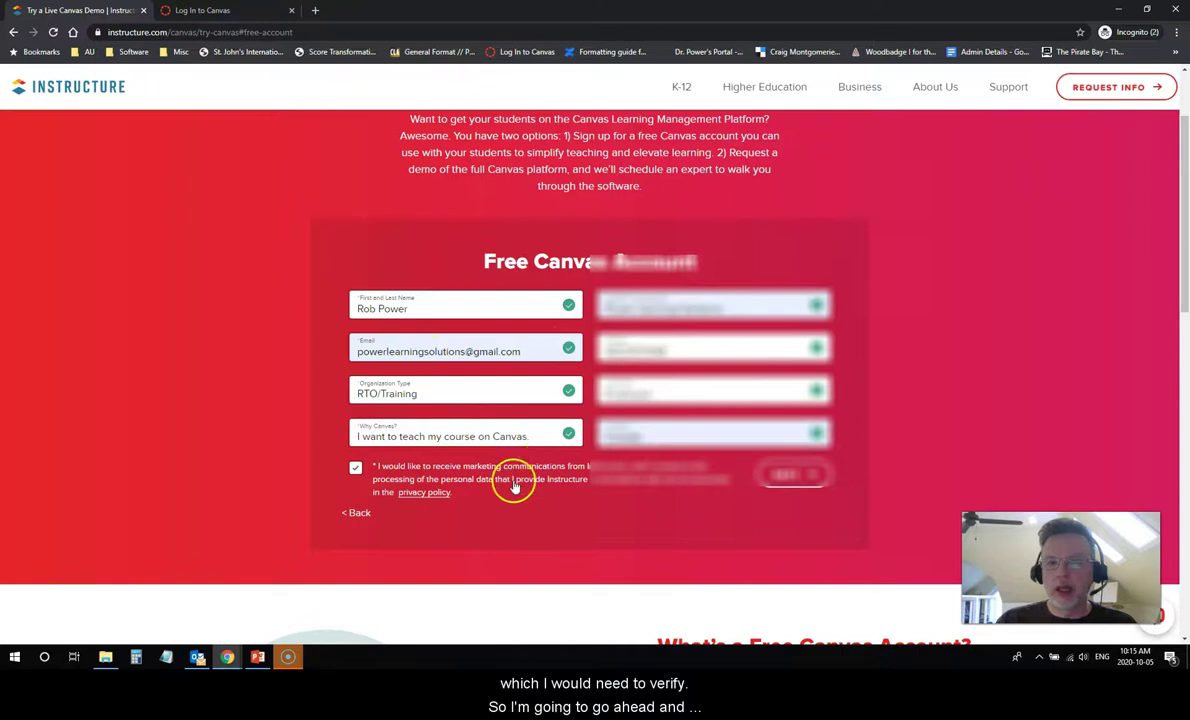
Log in to Canvas with the autocompleted account email and the account password.
{"action": "left_click", "coordinate": [207, 10]}
{"action": "left_click", "coordinate": [518, 228]}
{"action": "type", "text": "p"}
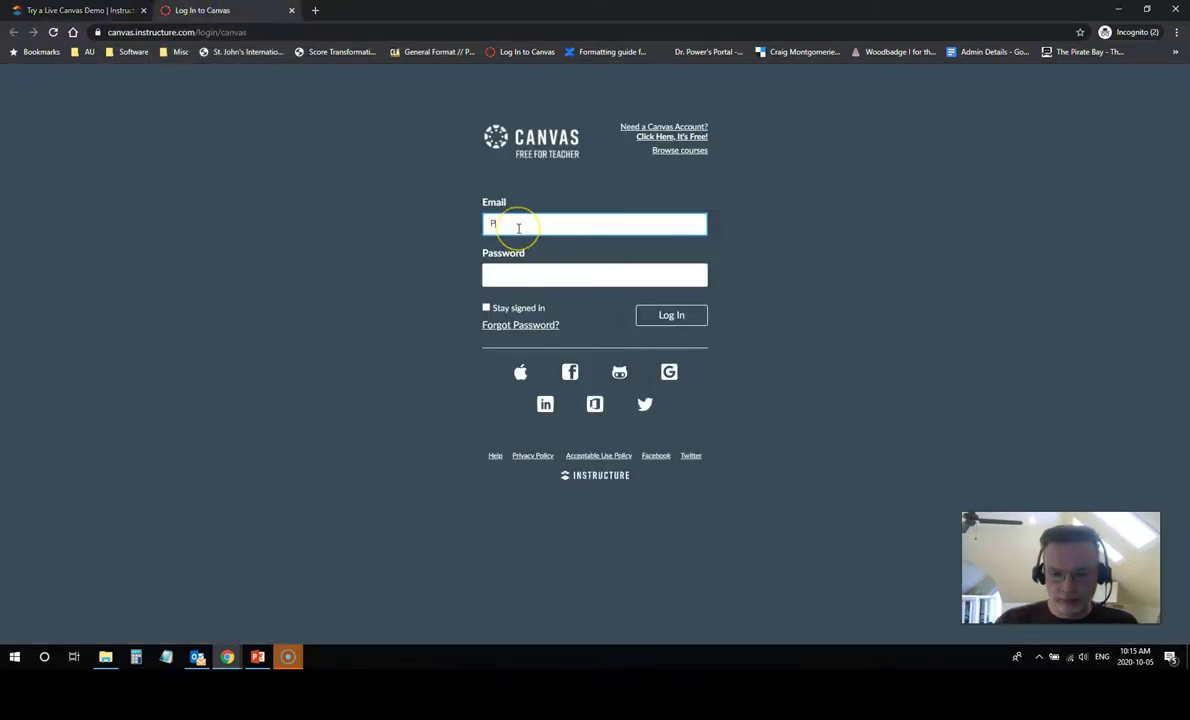
{"action": "key", "text": "BackSpace"}
{"action": "type", "text": "p"}
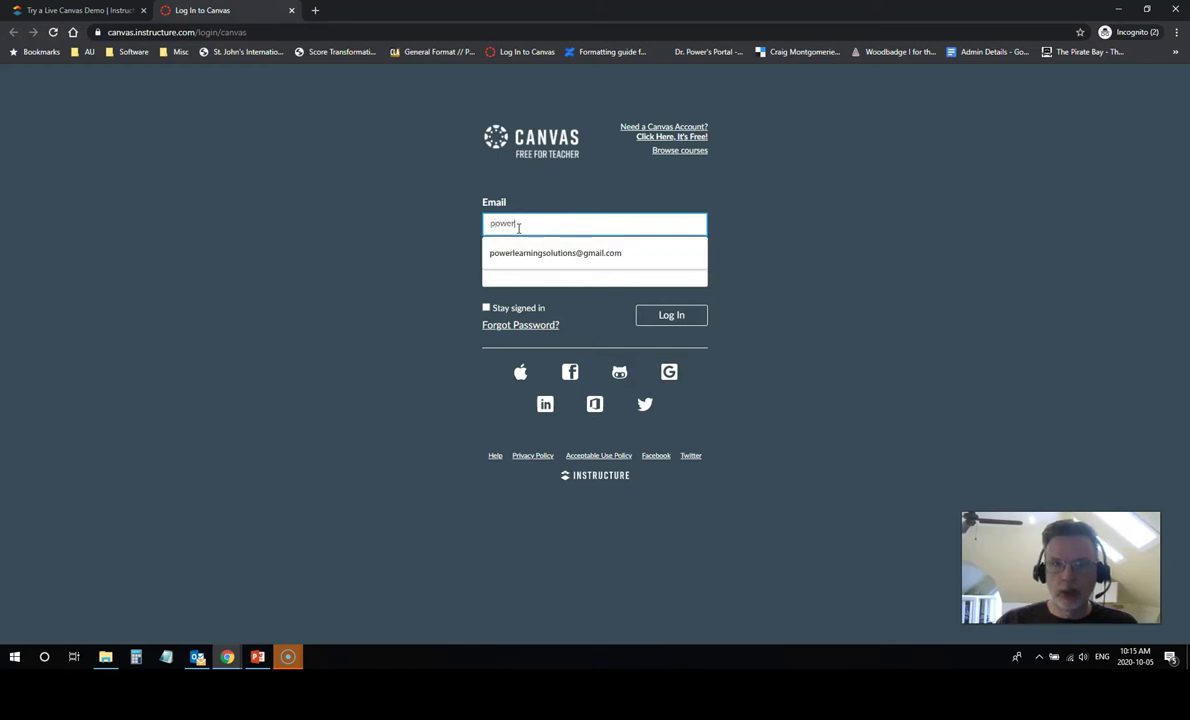
{"action": "left_click", "coordinate": [534, 258]}
{"action": "left_click", "coordinate": [507, 275]}
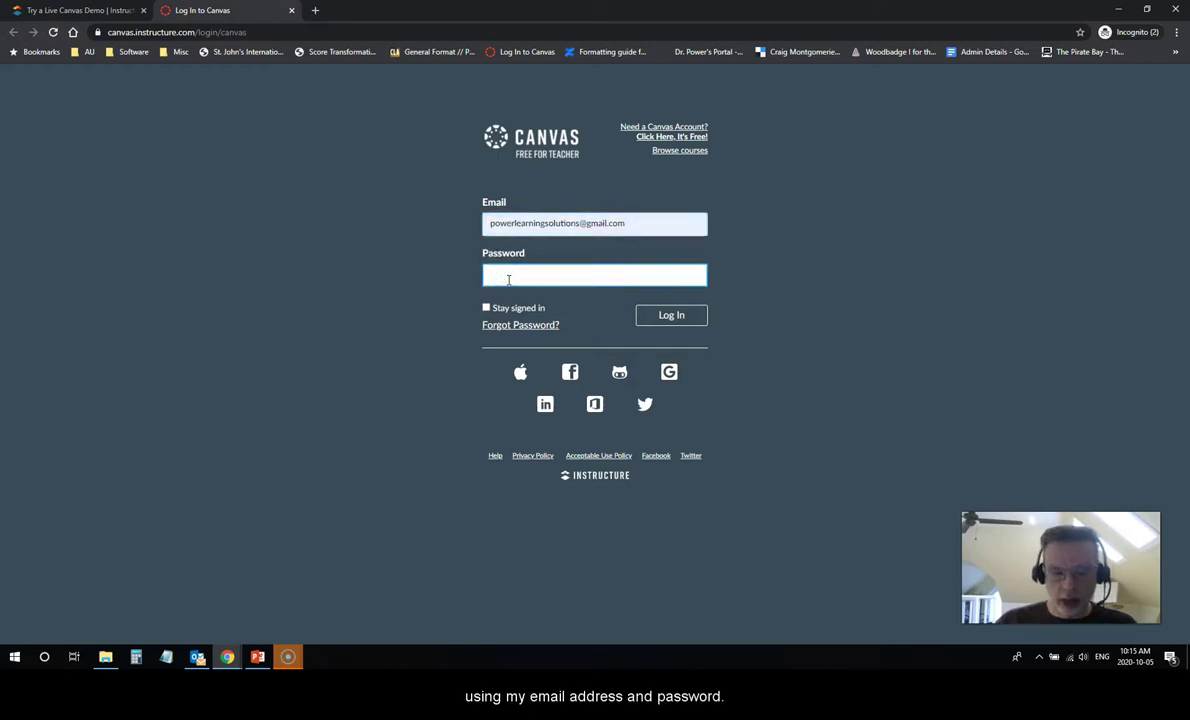
{"action": "type", "text": "***"}
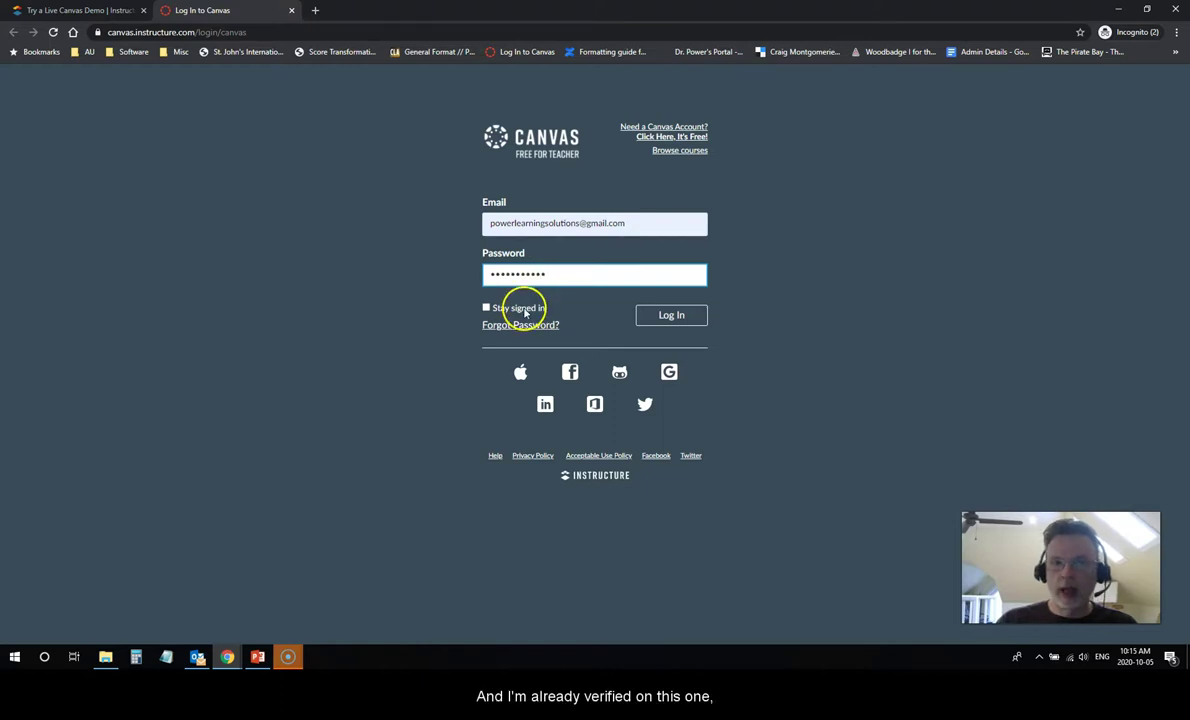
{"action": "left_click", "coordinate": [676, 317]}
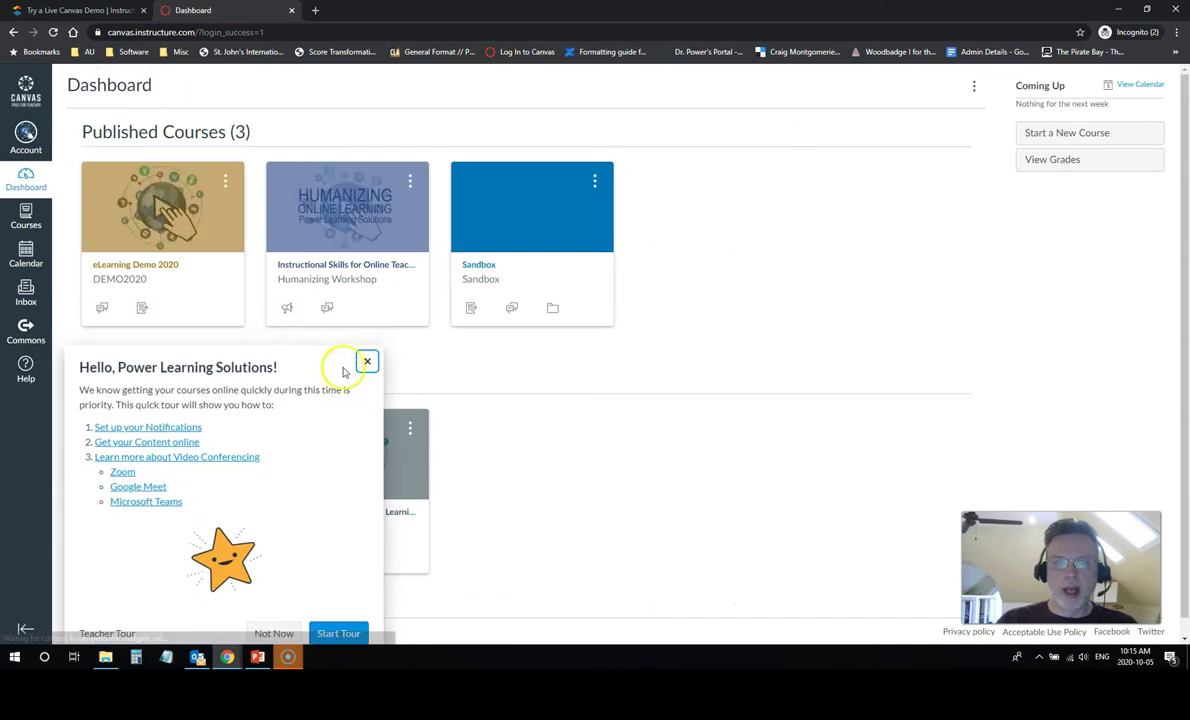
Close the Hello welcome popup, the 'Come back later!' note and the Help panel.
{"action": "left_click", "coordinate": [367, 361]}
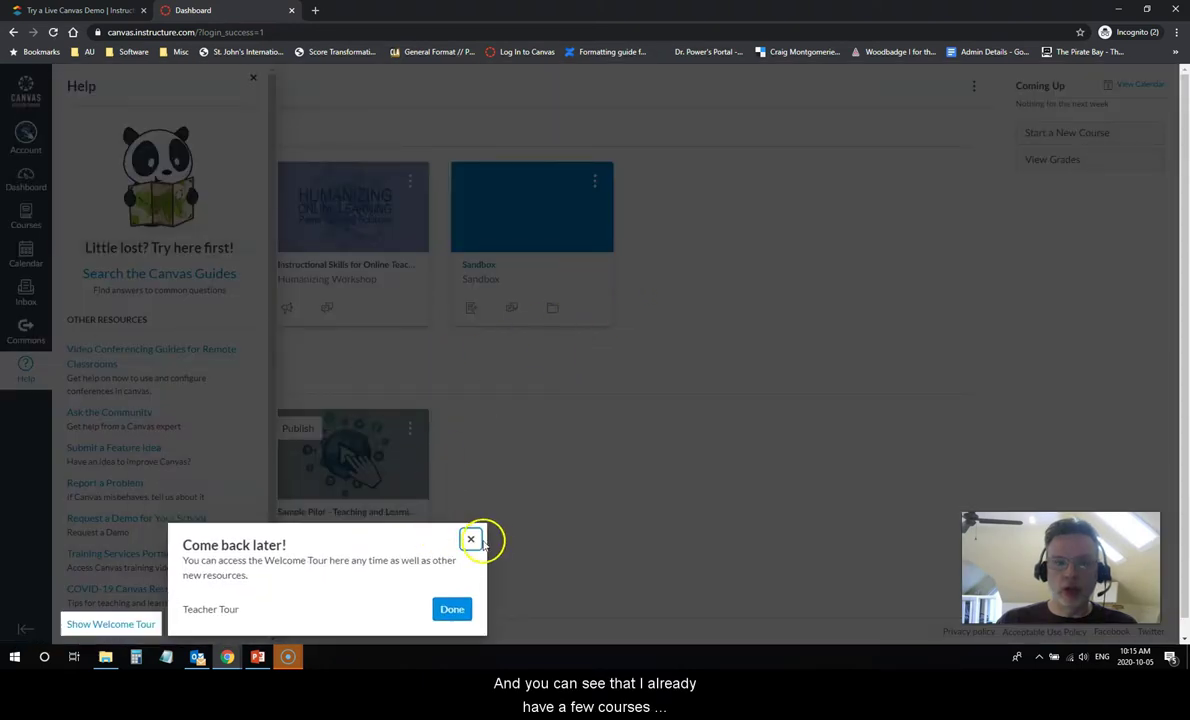
{"action": "left_click", "coordinate": [471, 538]}
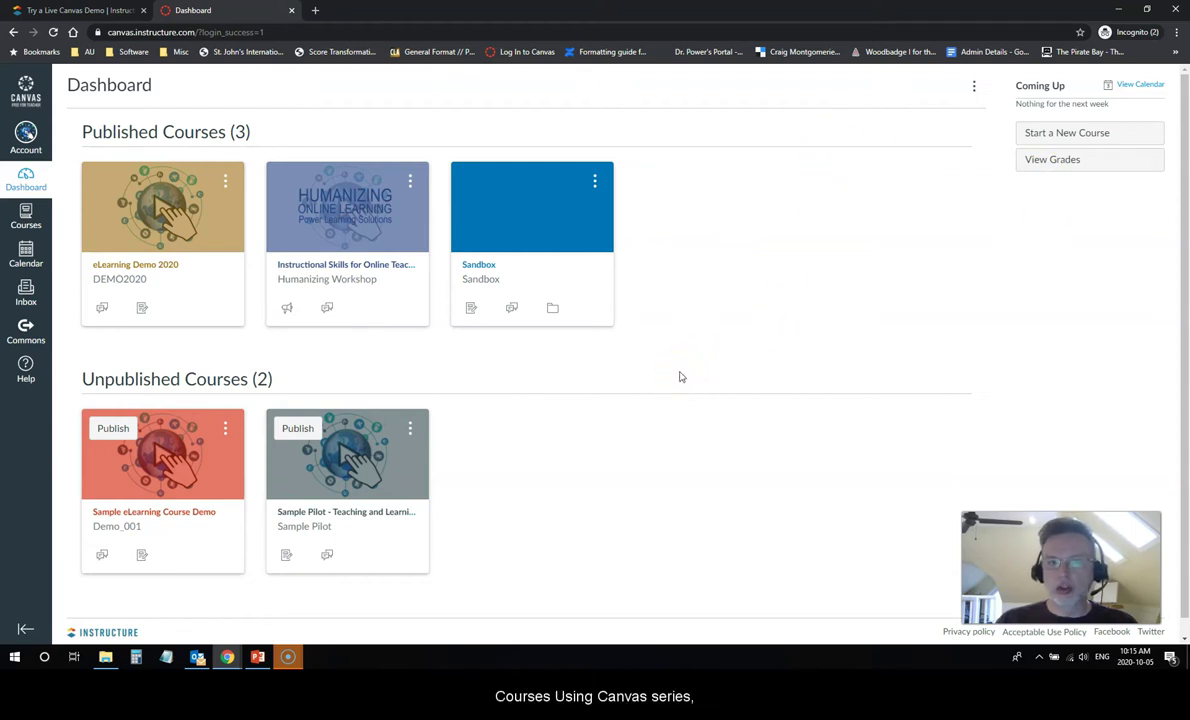
{"action": "left_click", "coordinate": [676, 376]}
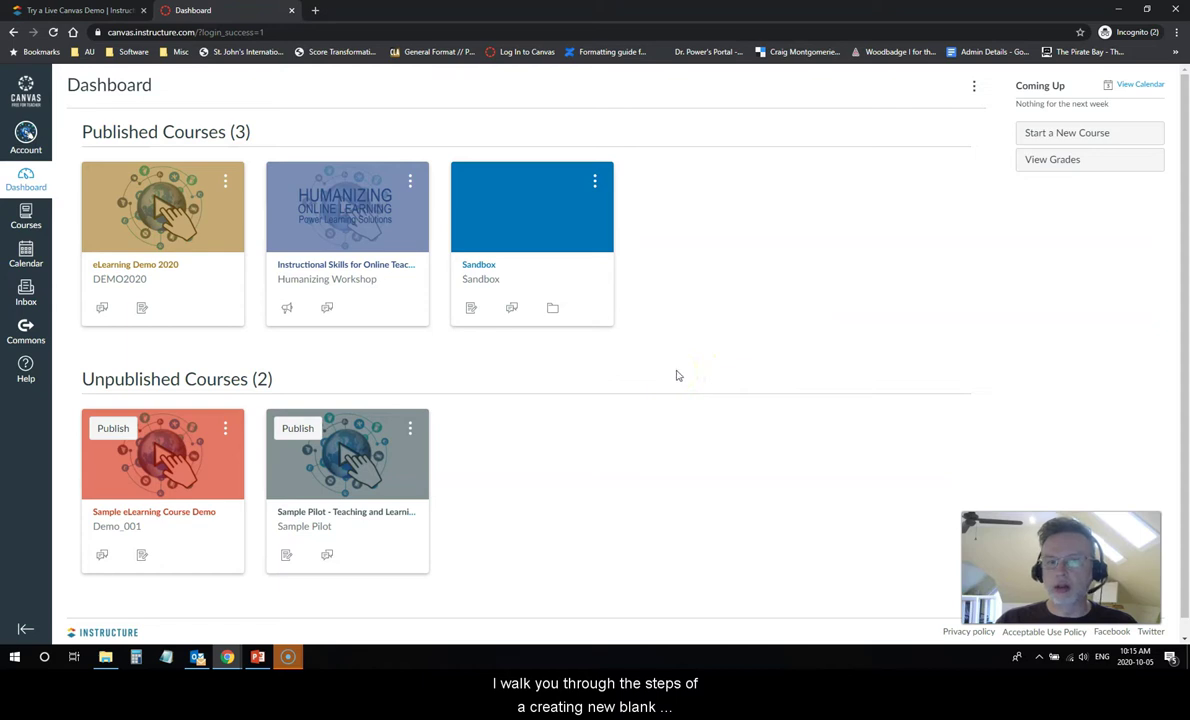